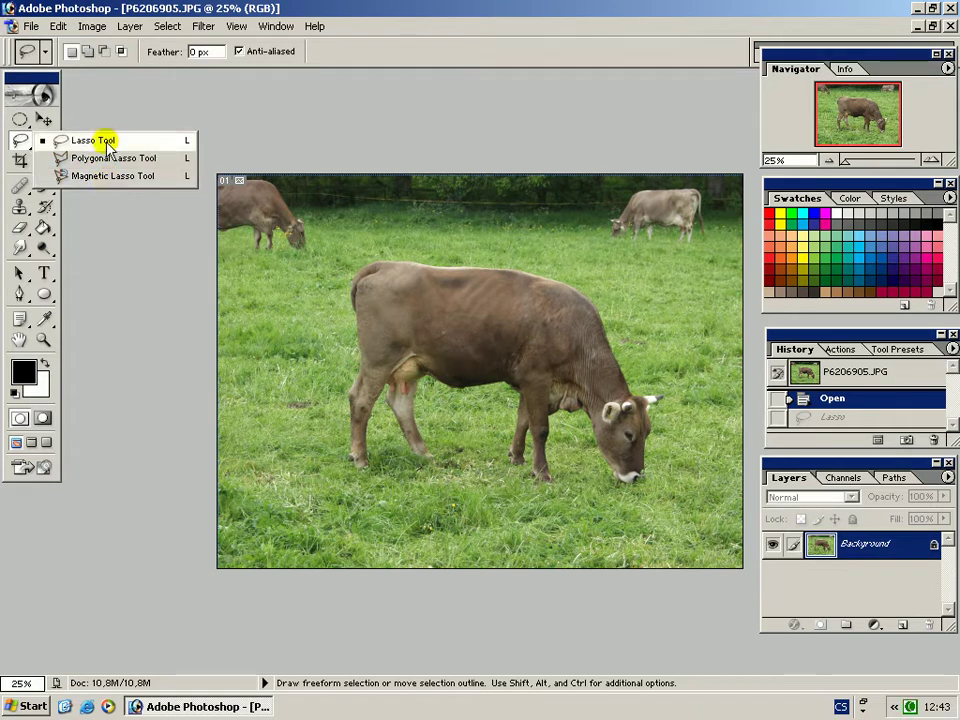
Outline the large foreground cow freehand with the Lasso tool, copy it and clear the selection.
left_click(107, 145)
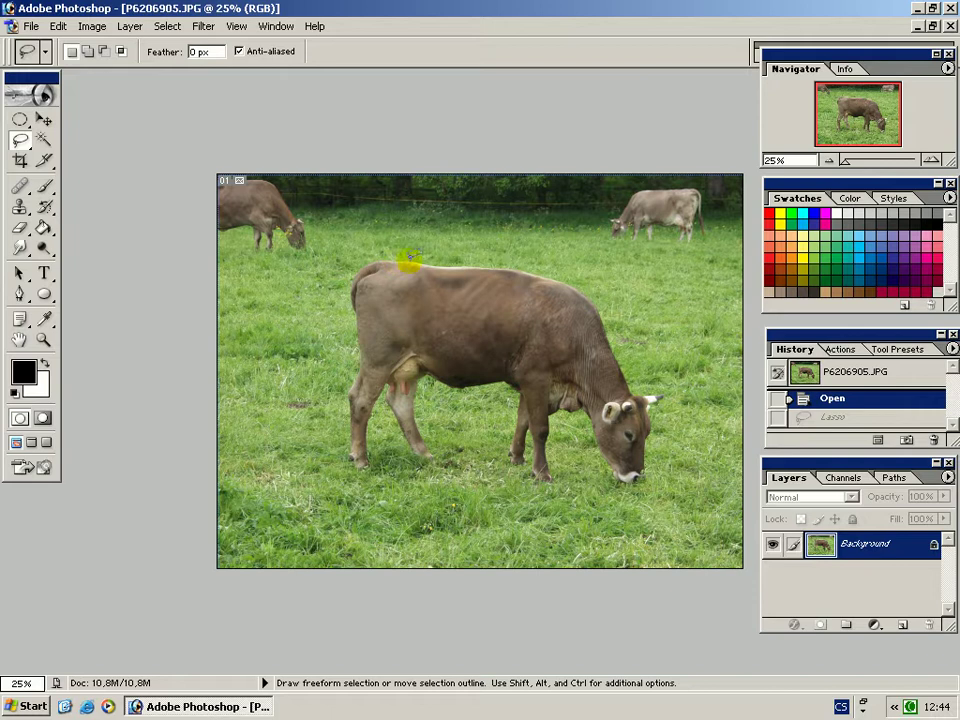
mouse_move(414, 262)
left_mouse_down()
mouse_move(505, 262)
mouse_move(496, 266)
mouse_move(579, 289)
mouse_move(617, 364)
left_mouse_up()
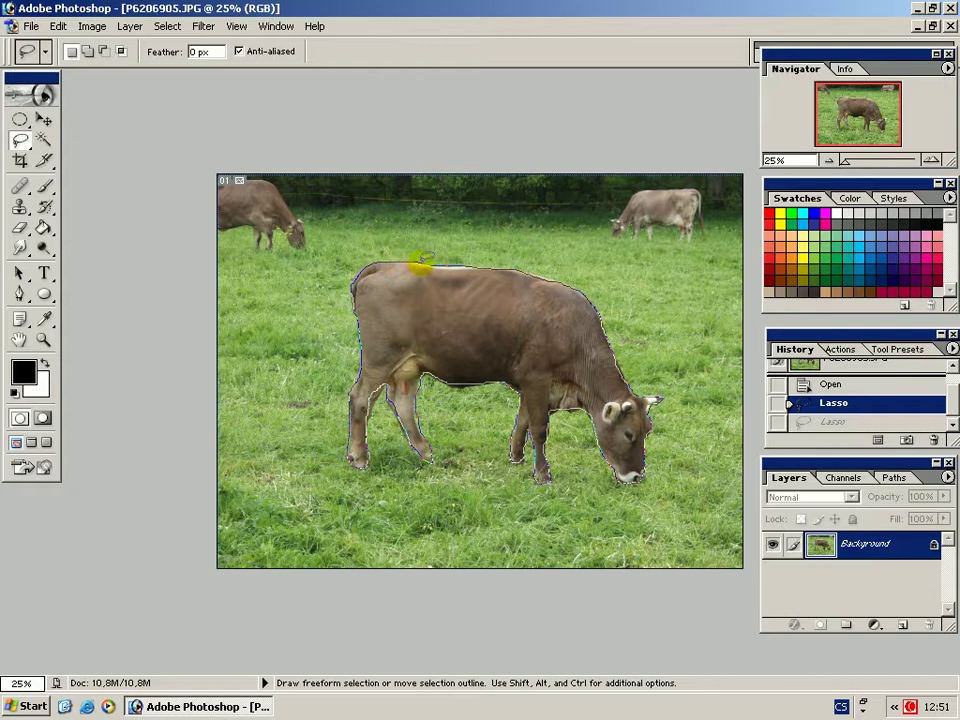
left_click_drag(422, 262, 422, 266)
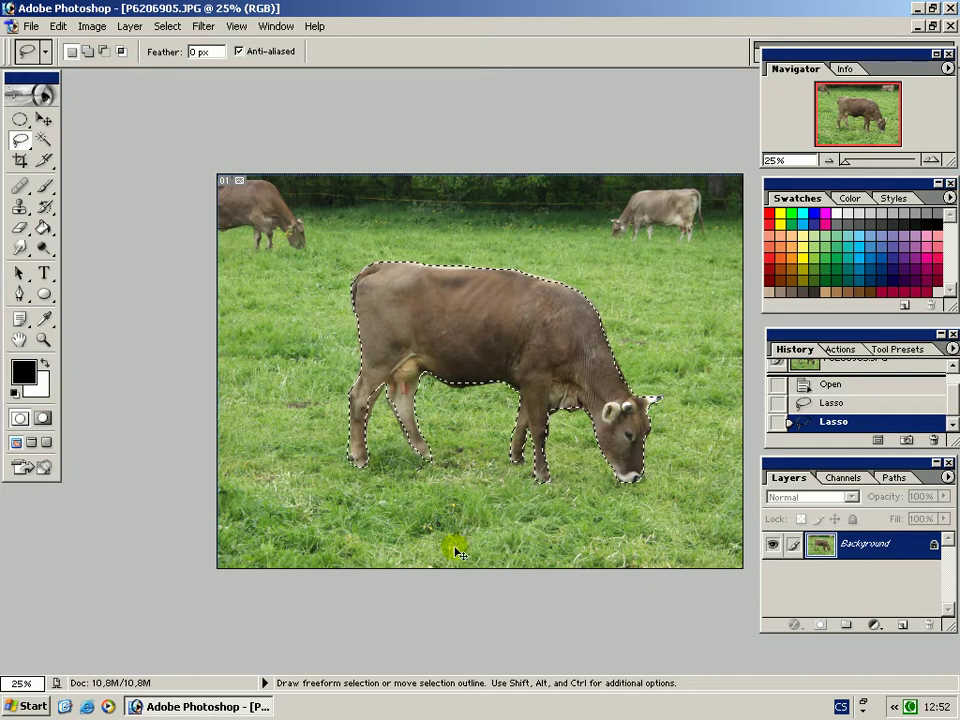
key("ctrl")
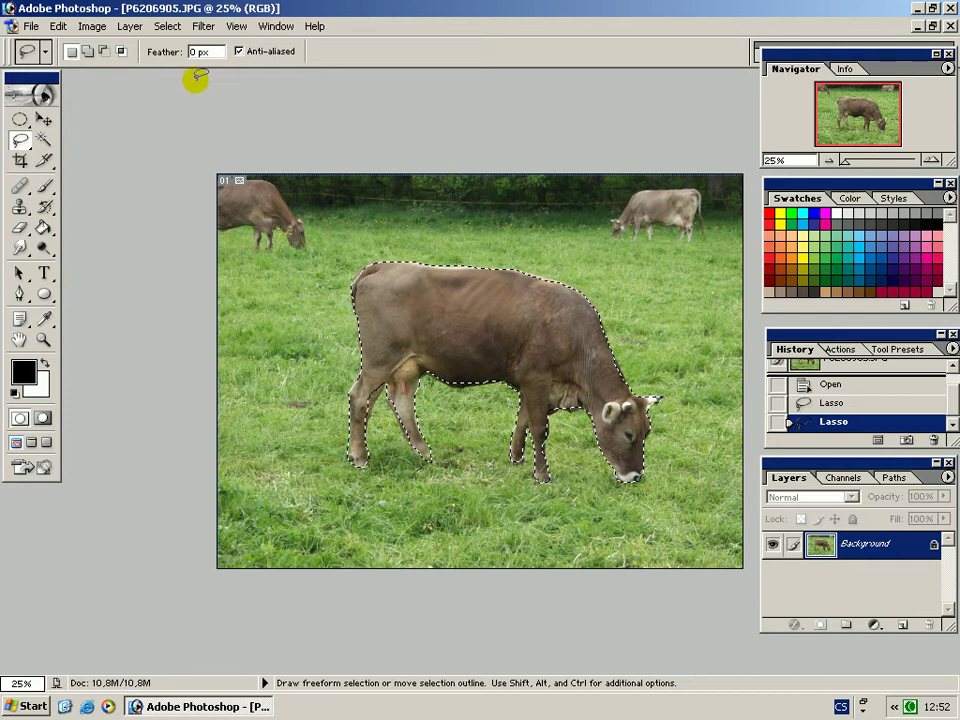
left_click(170, 30)
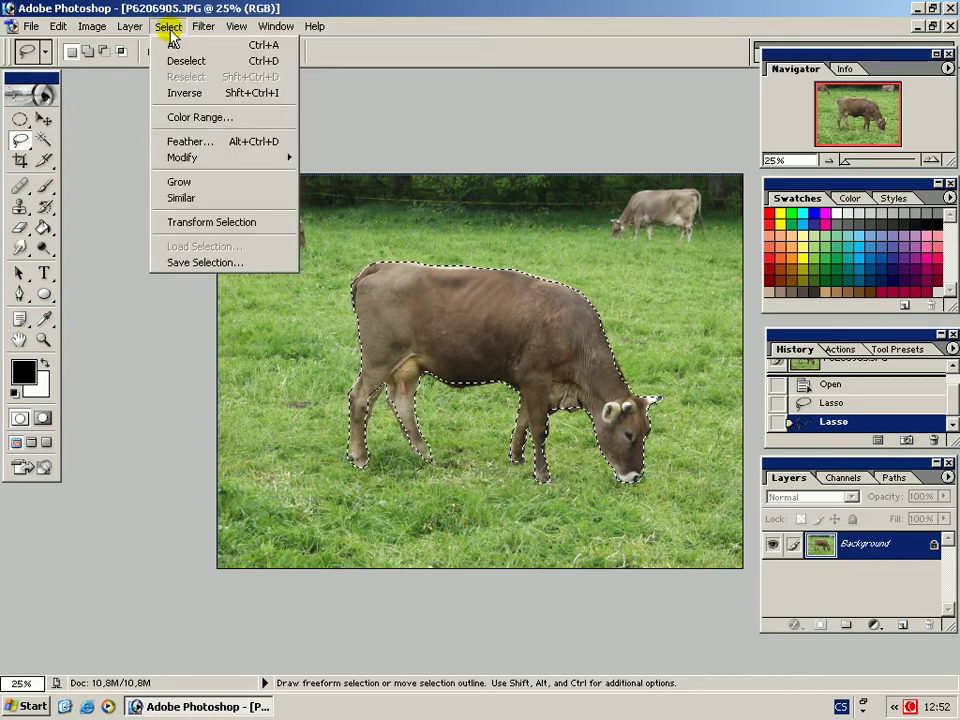
left_click(177, 61)
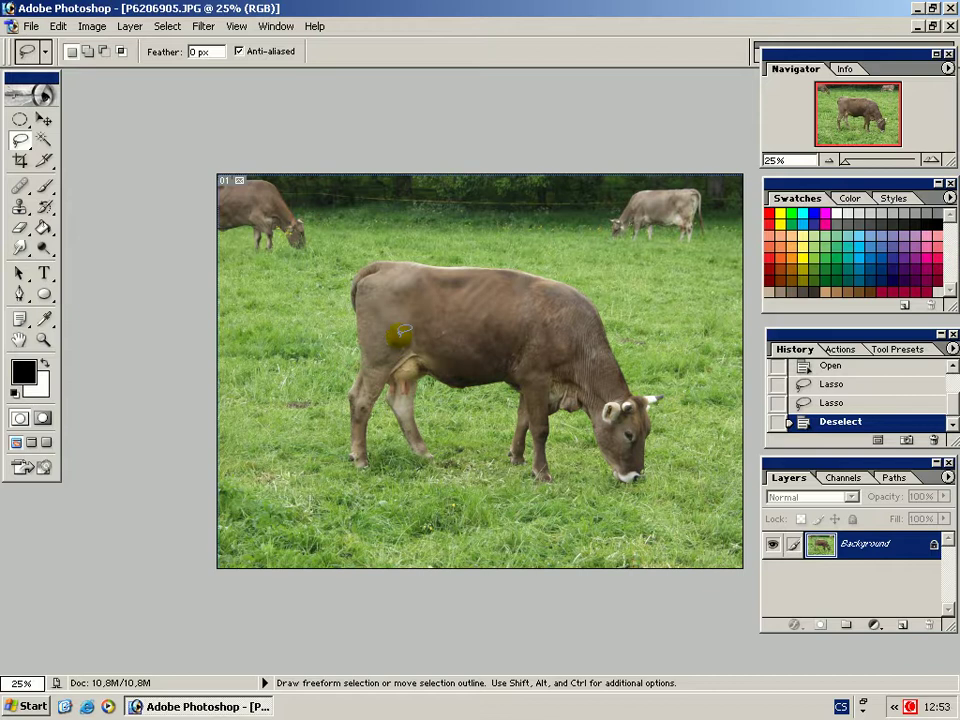
Paste the copied cow into the telephone box photo P3064536.JPG and move it to the right of the red booth.
key("ctrl+Tab")
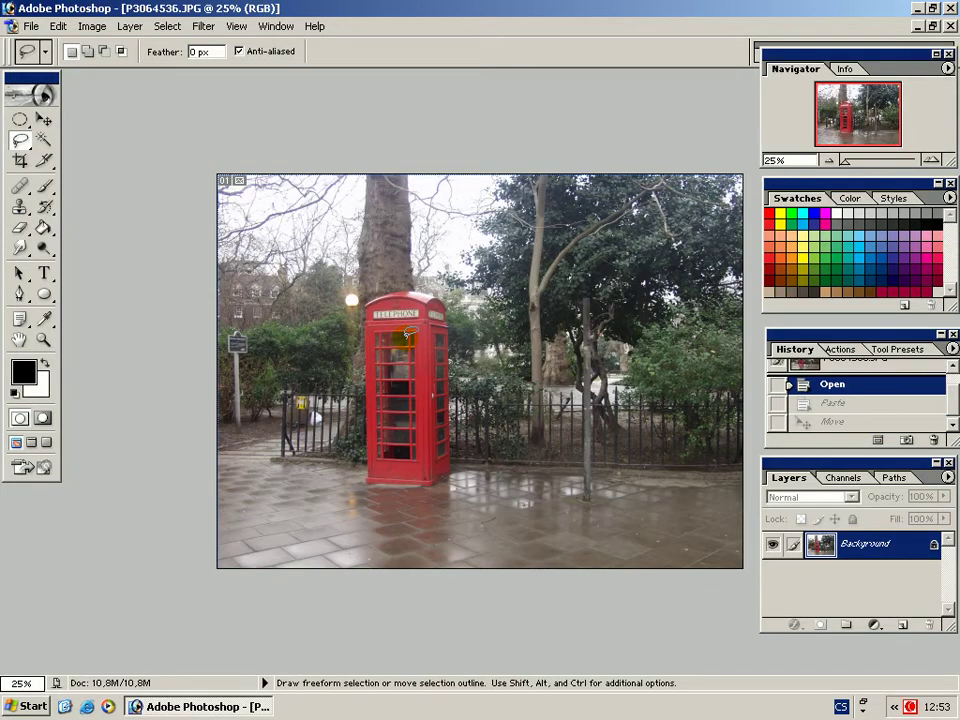
key("ctrl")
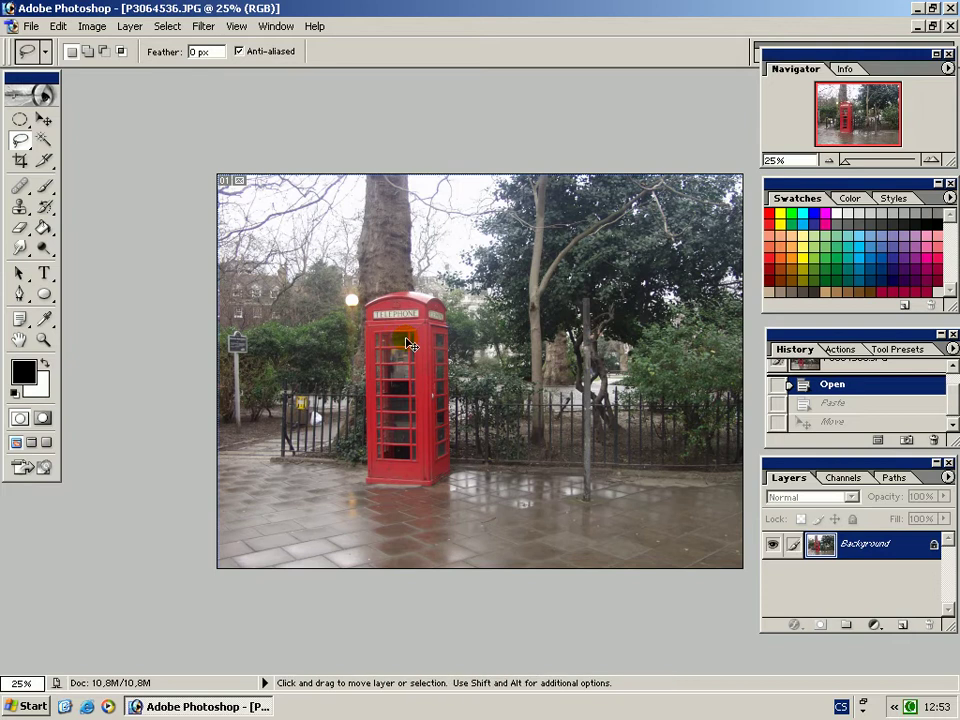
key("ctrl+v")
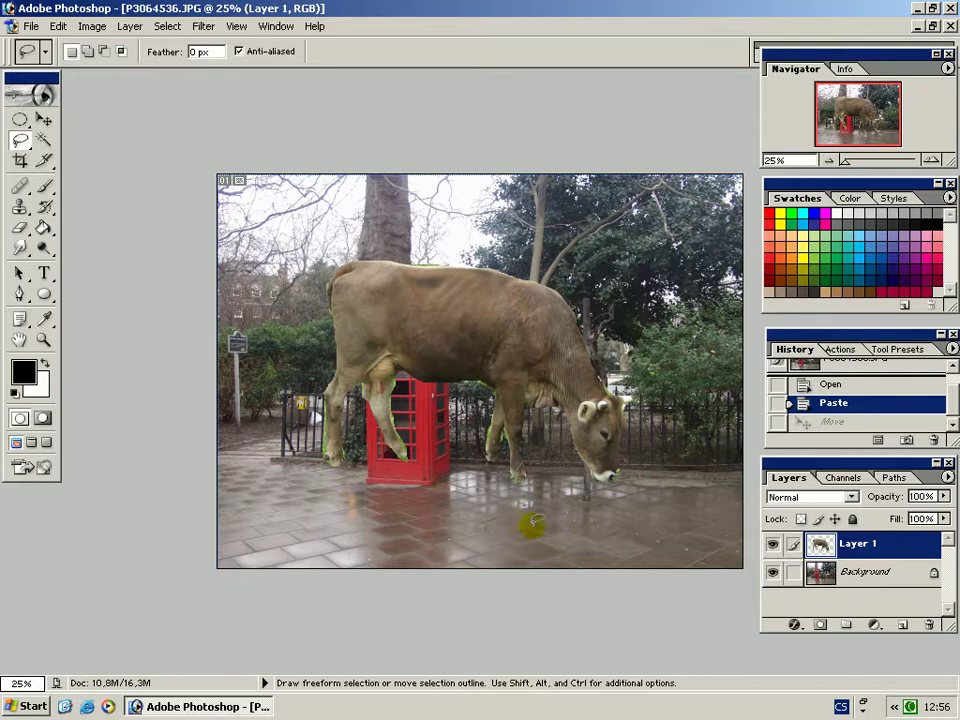
left_click(44, 122)
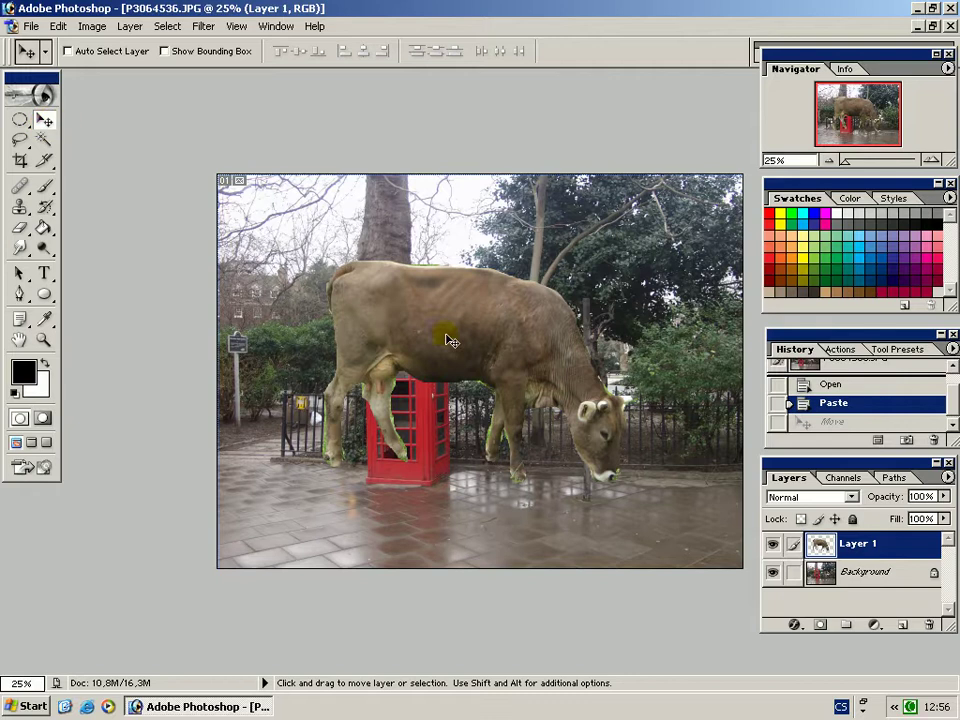
left_click_drag(463, 343, 557, 378)
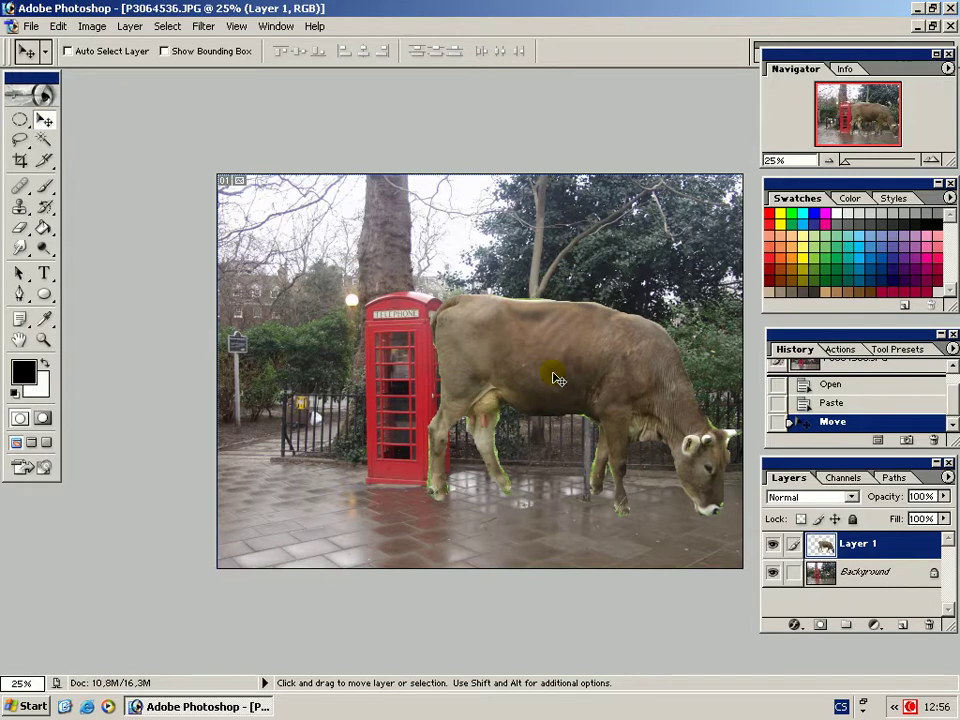
Return to the cow photo P6206905.JPG and outline the foreground cow with straight segments using the Polygonal Lasso tool.
key("ctrl+Tab")
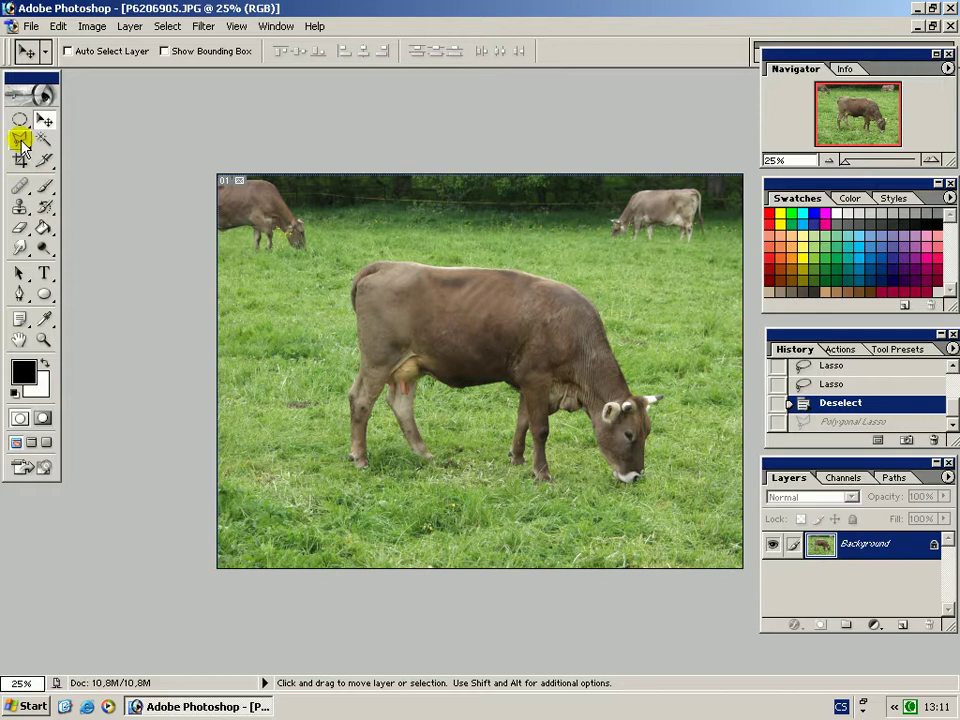
mouse_move(19, 137)
left_mouse_down()
mouse_move(101, 159)
mouse_move(165, 214)
mouse_move(139, 171)
mouse_move(154, 165)
left_mouse_up()
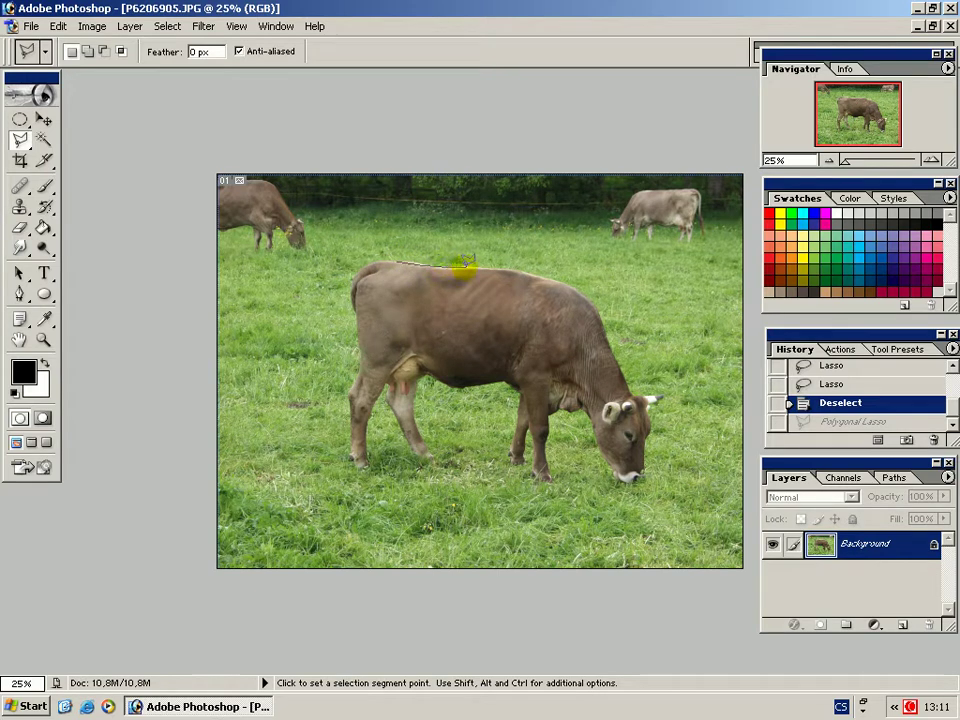
left_click(533, 269)
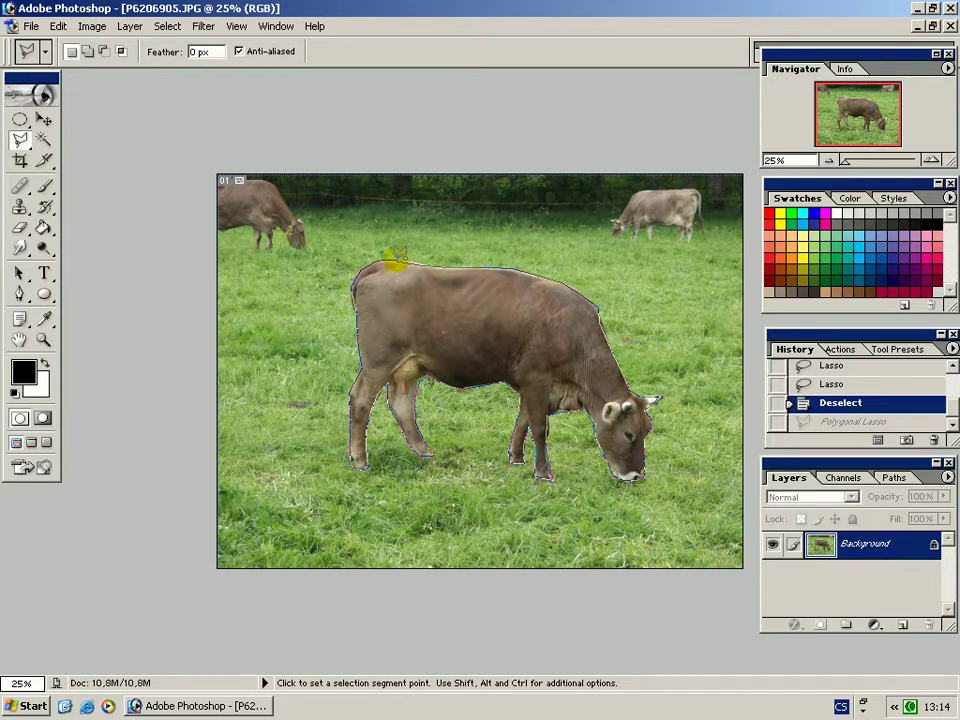
left_click(396, 258)
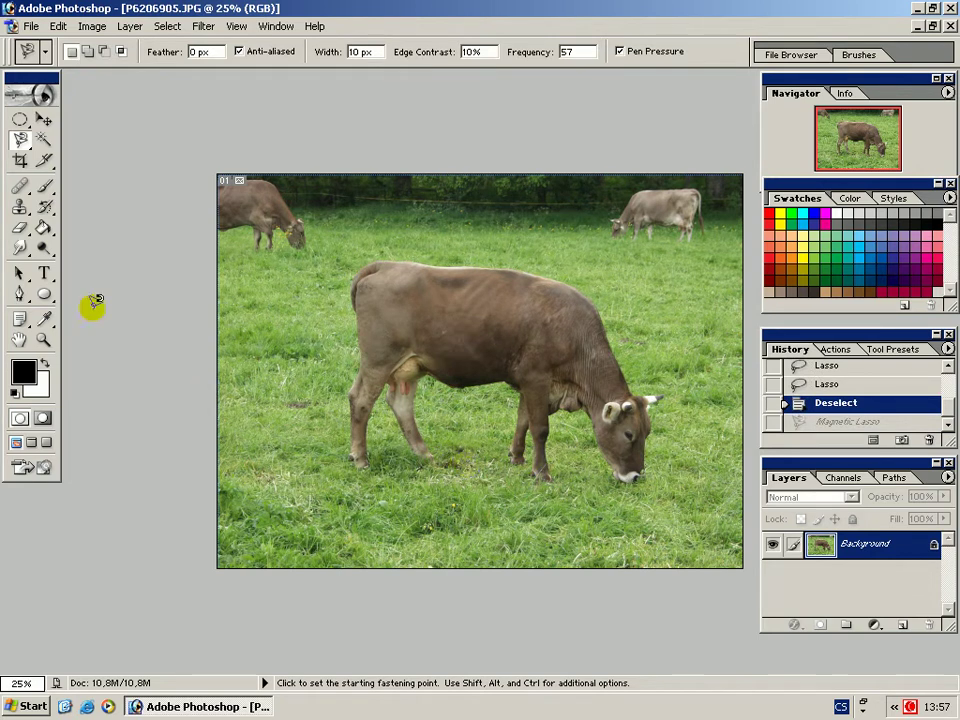
Select the foreground cow by tracing its contour with the Magnetic Lasso tool, starting on its back.
left_click(15, 143)
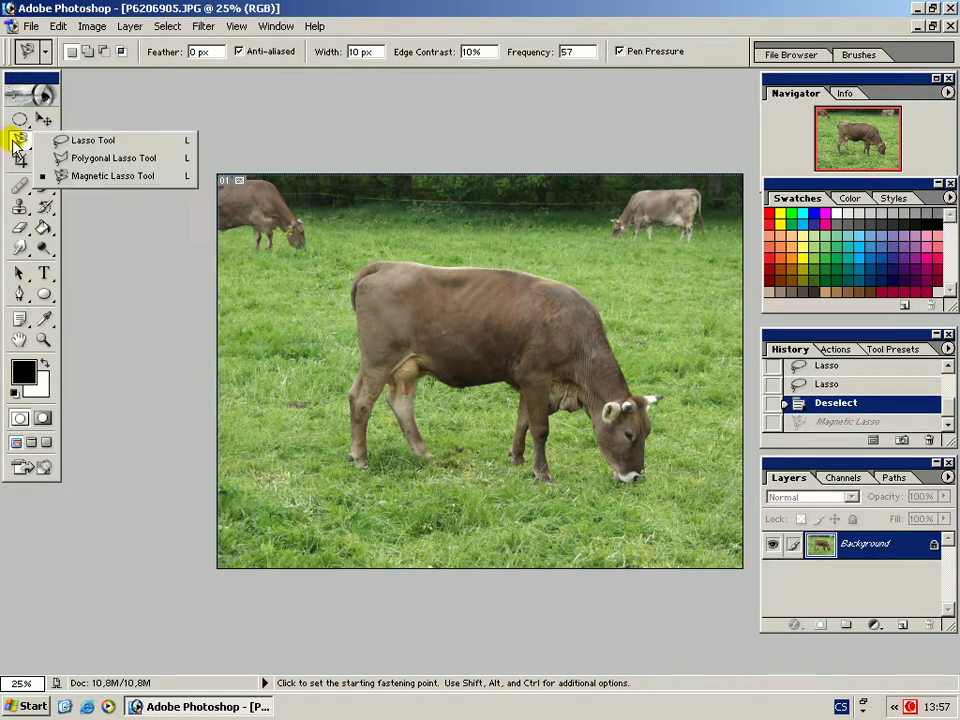
left_click(88, 175)
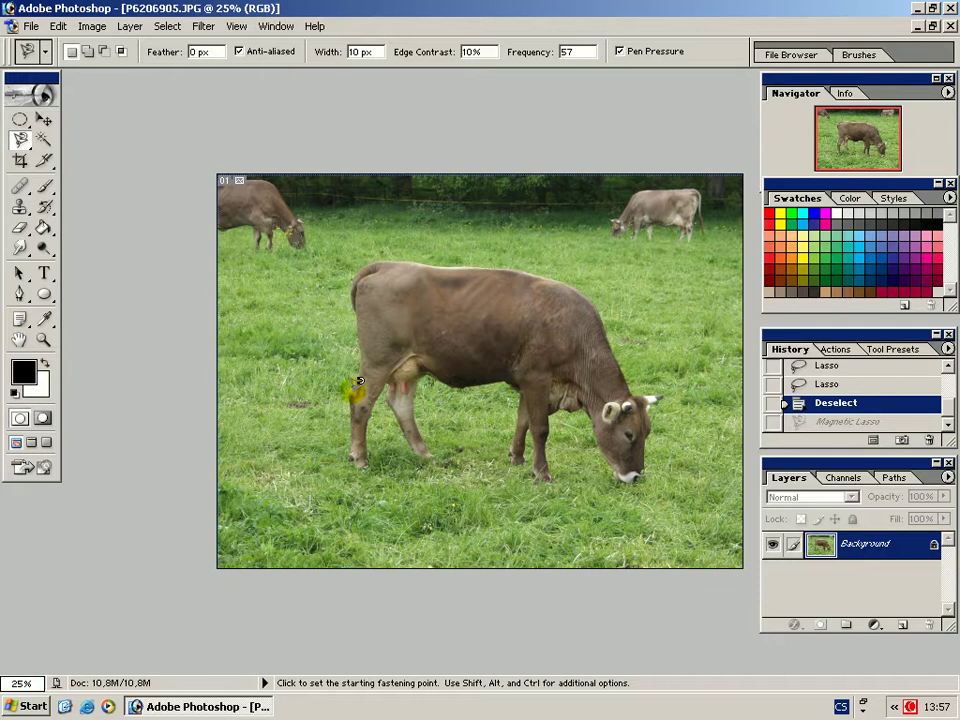
left_click(392, 261)
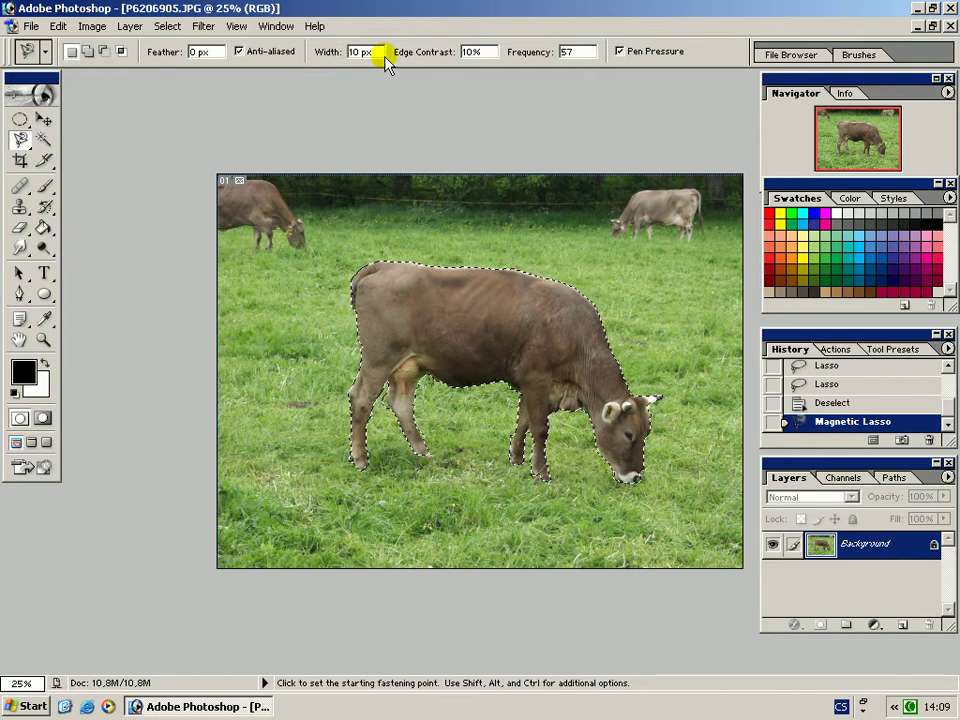
Set the Magnetic Lasso options to a width of 5 px, an edge contrast of 90% and a frequency of 50.
double_click(355, 51)
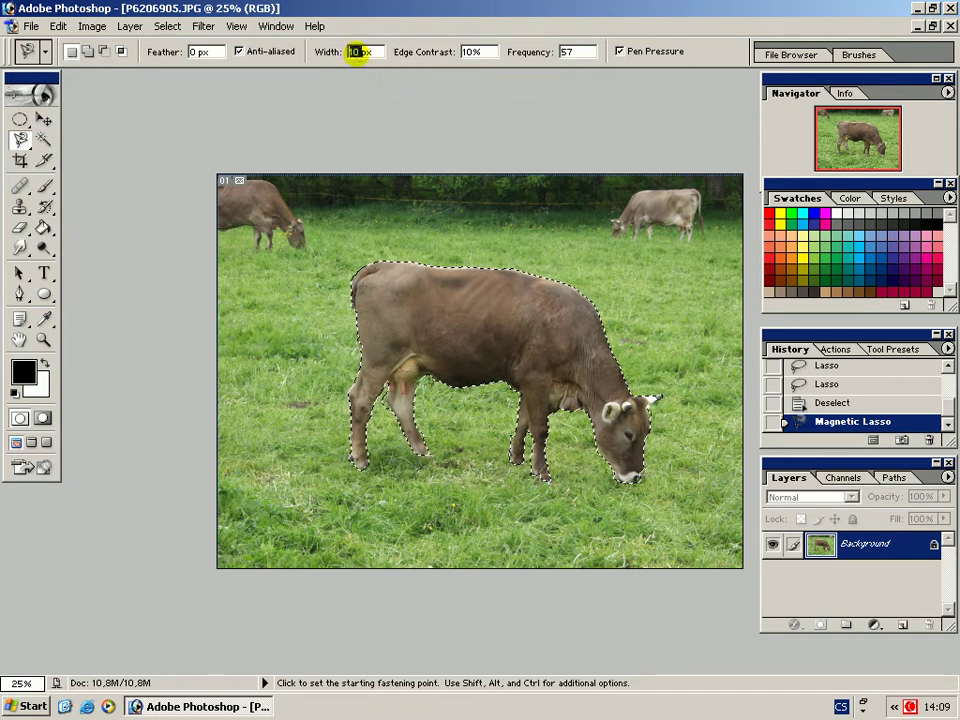
type("5")
key("Return")
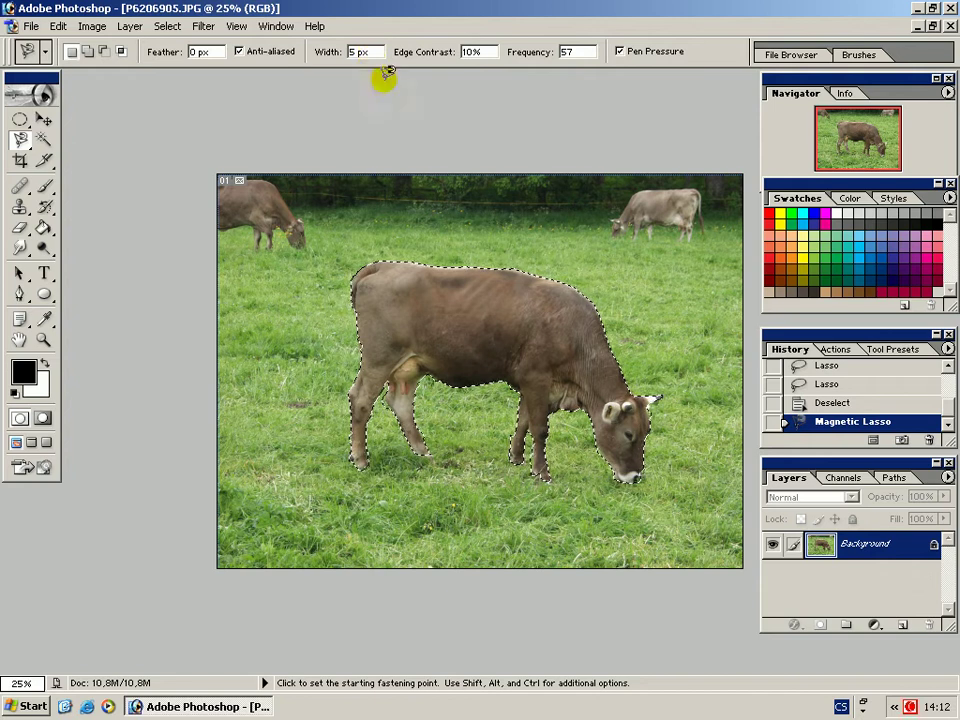
double_click(470, 52)
type("15")
key("Return")
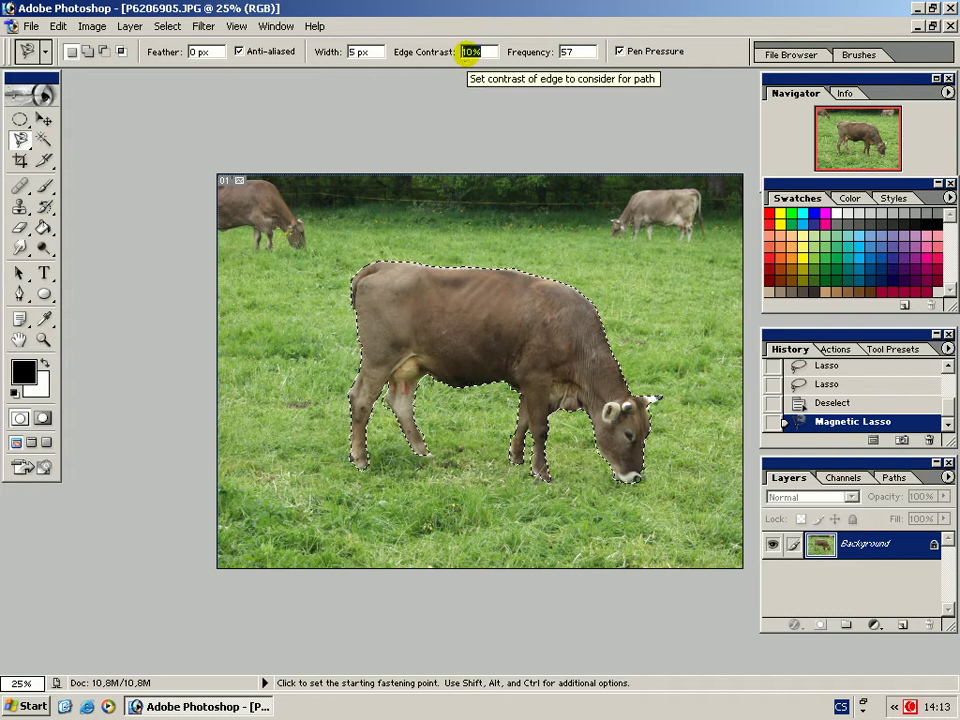
type("90")
key("Return")
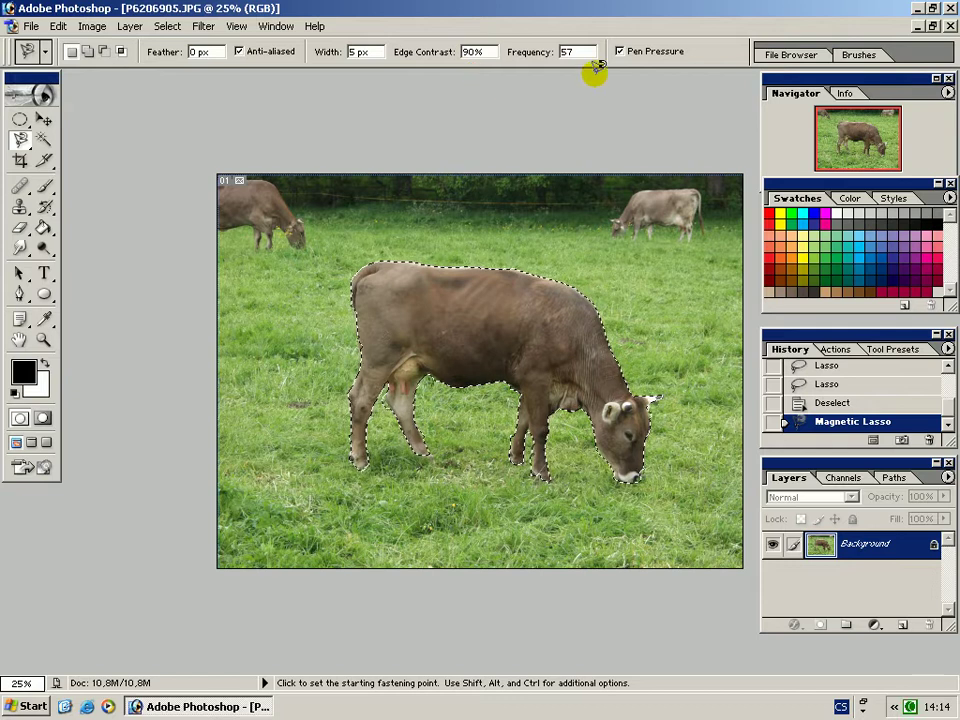
left_click(566, 51)
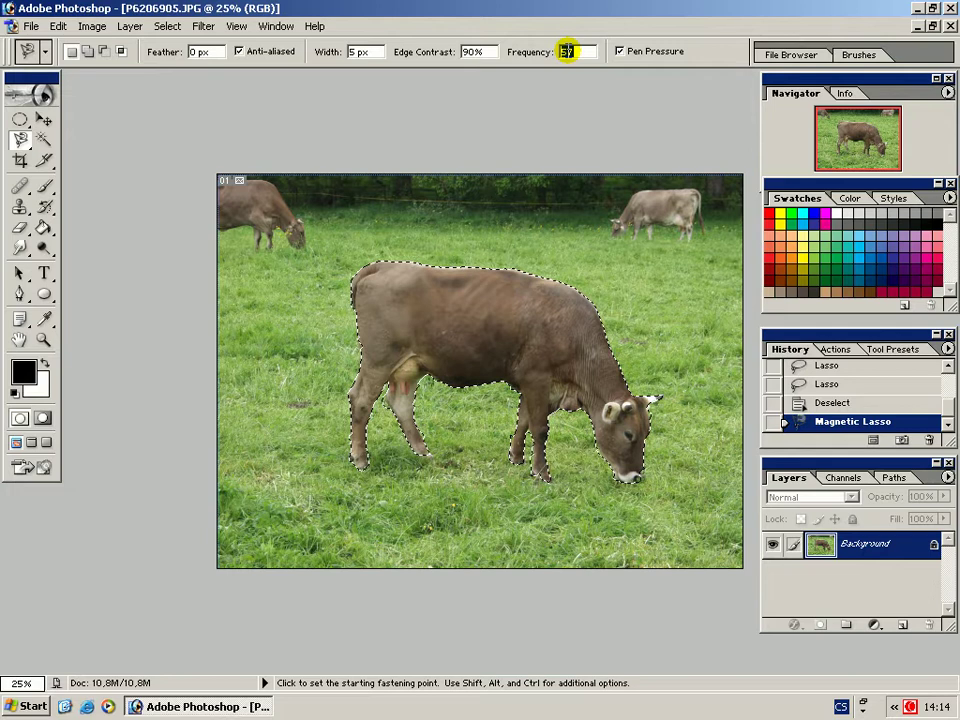
type("50")
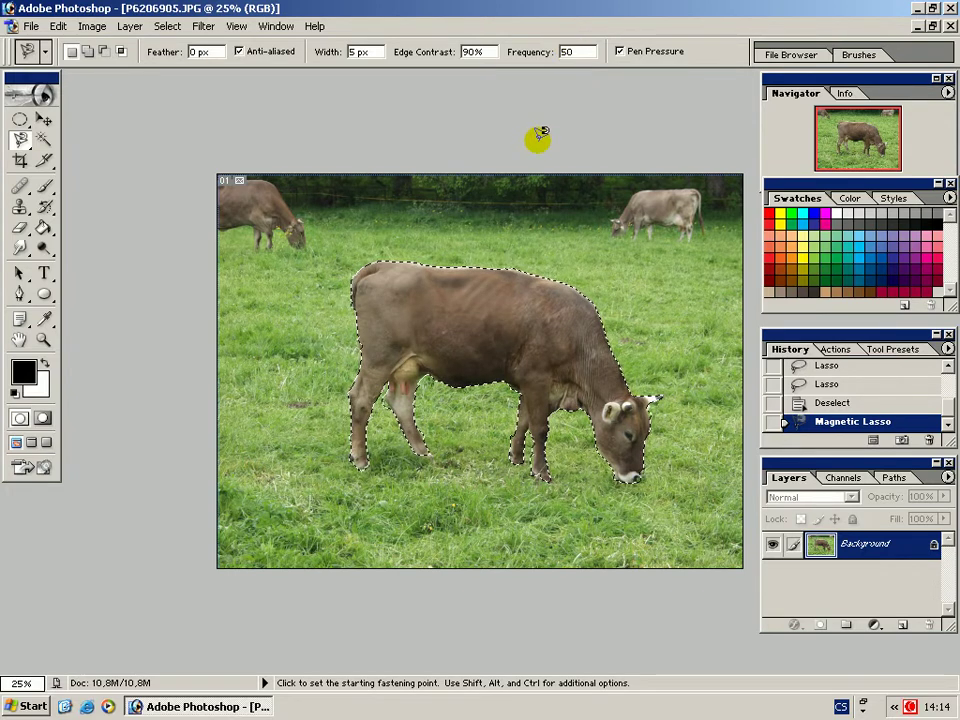
Start a new Magnetic Lasso outline of the foreground cow from the upper edge of its back.
left_click(436, 270)
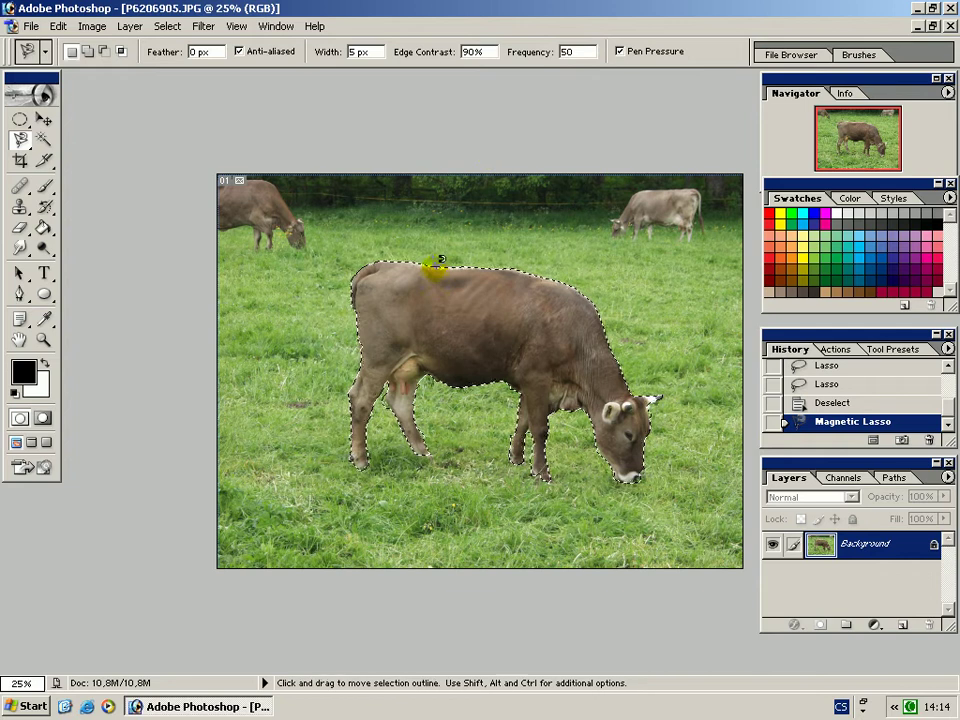
left_click(436, 265)
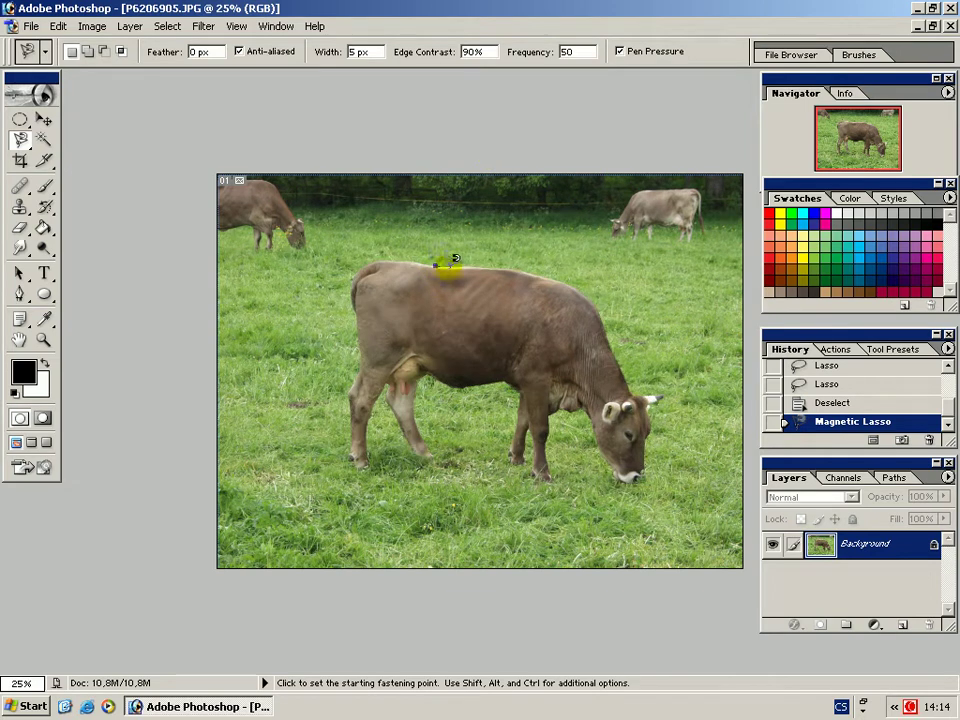